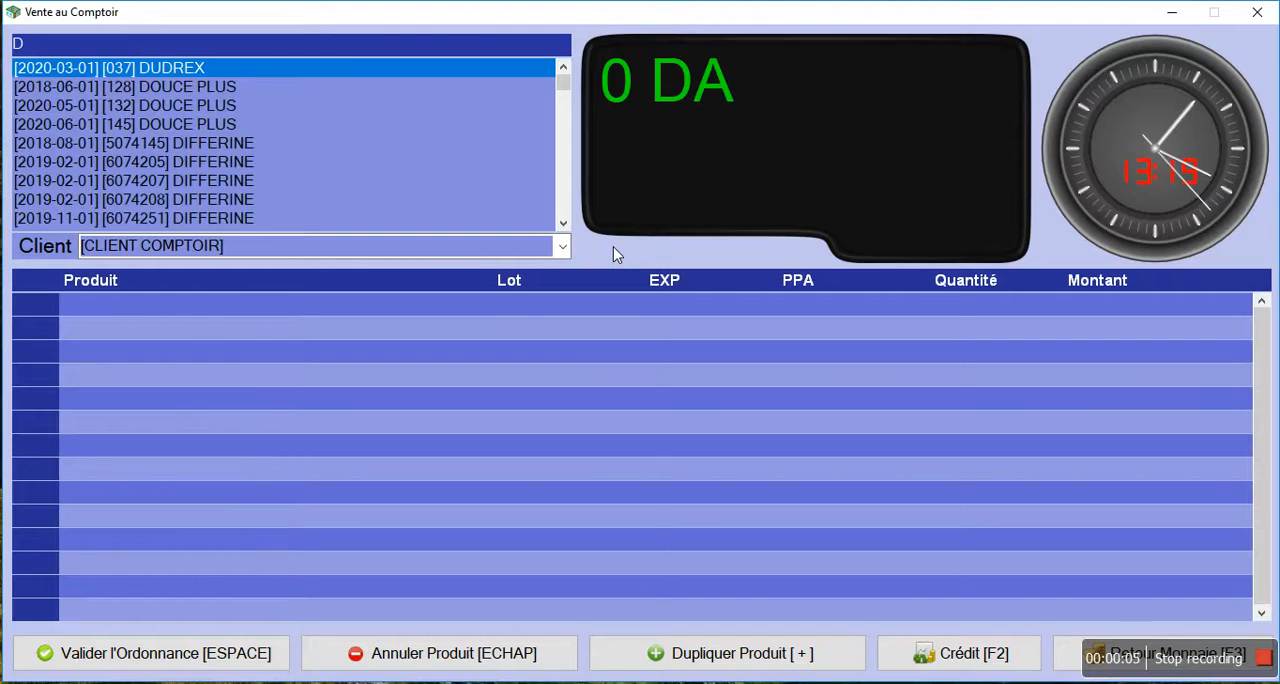
Search the counter-sale product list for DOLIPRANE 500MG
{"action": "type", "text": "RANE 500"}
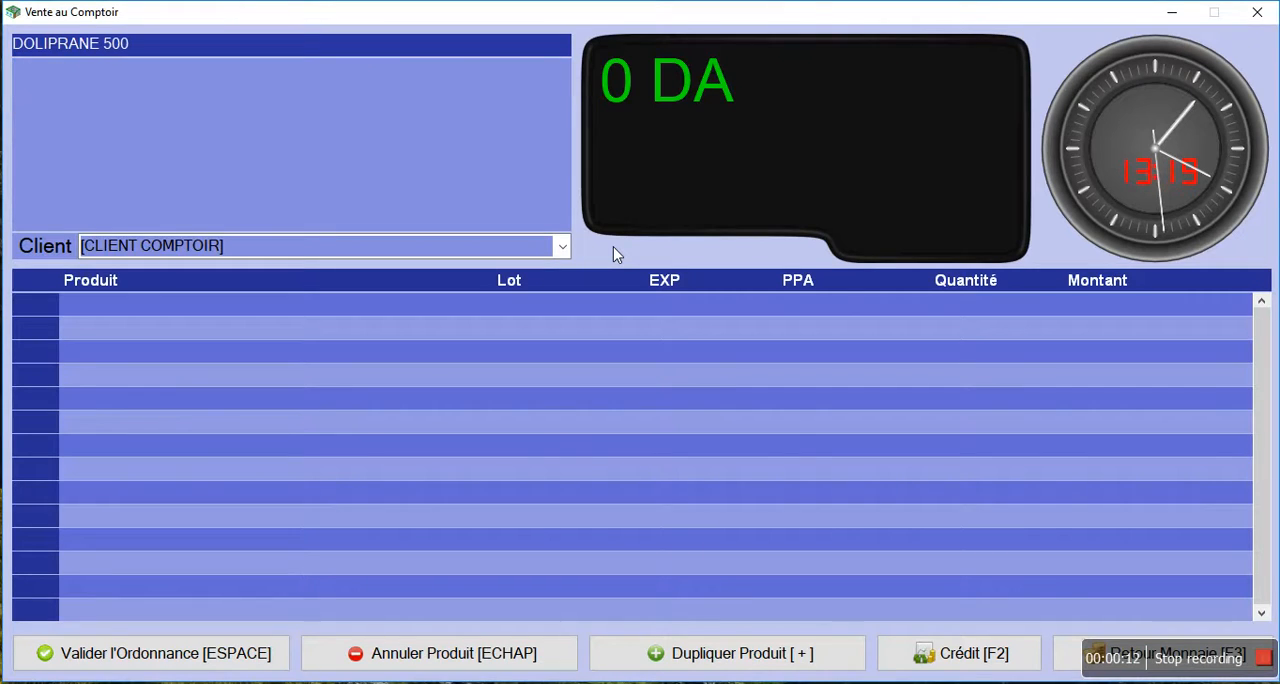
{"action": "type", "text": "MG"}
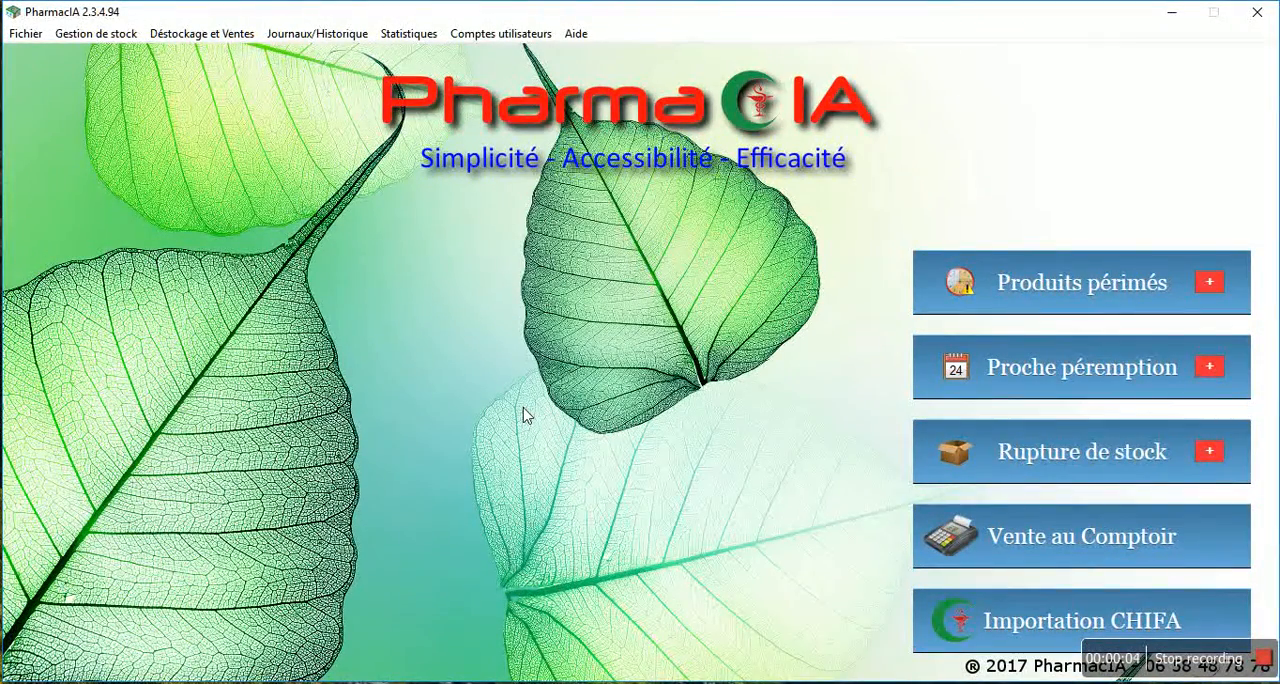
Enable the administrator setting that authorises temporary sales of products not yet added to stock
{"action": "left_click", "coordinate": [18, 34]}
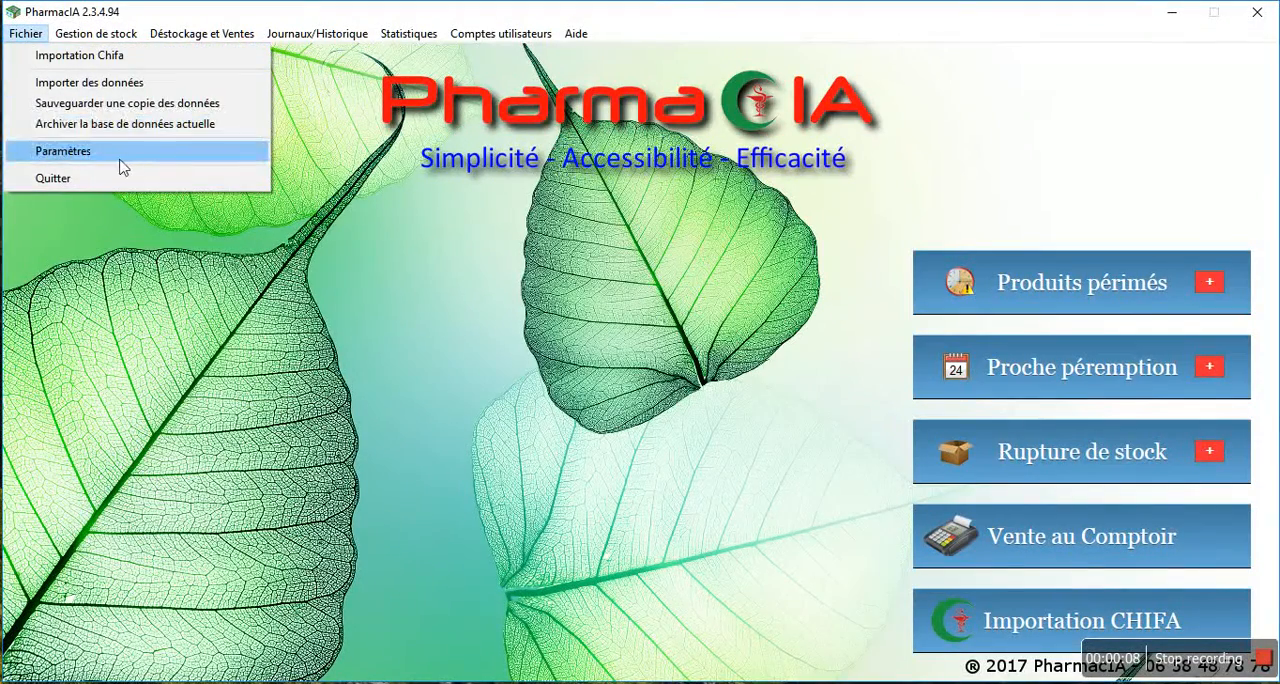
{"action": "left_click", "coordinate": [156, 151]}
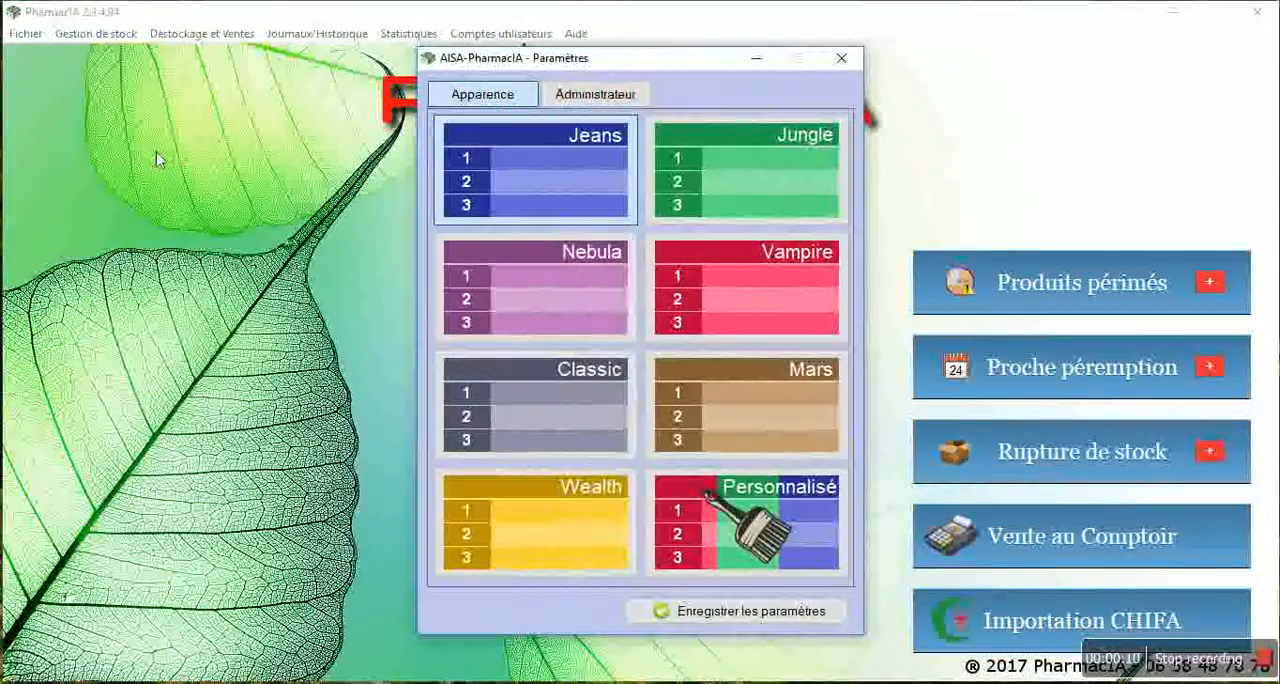
{"action": "left_click", "coordinate": [595, 100]}
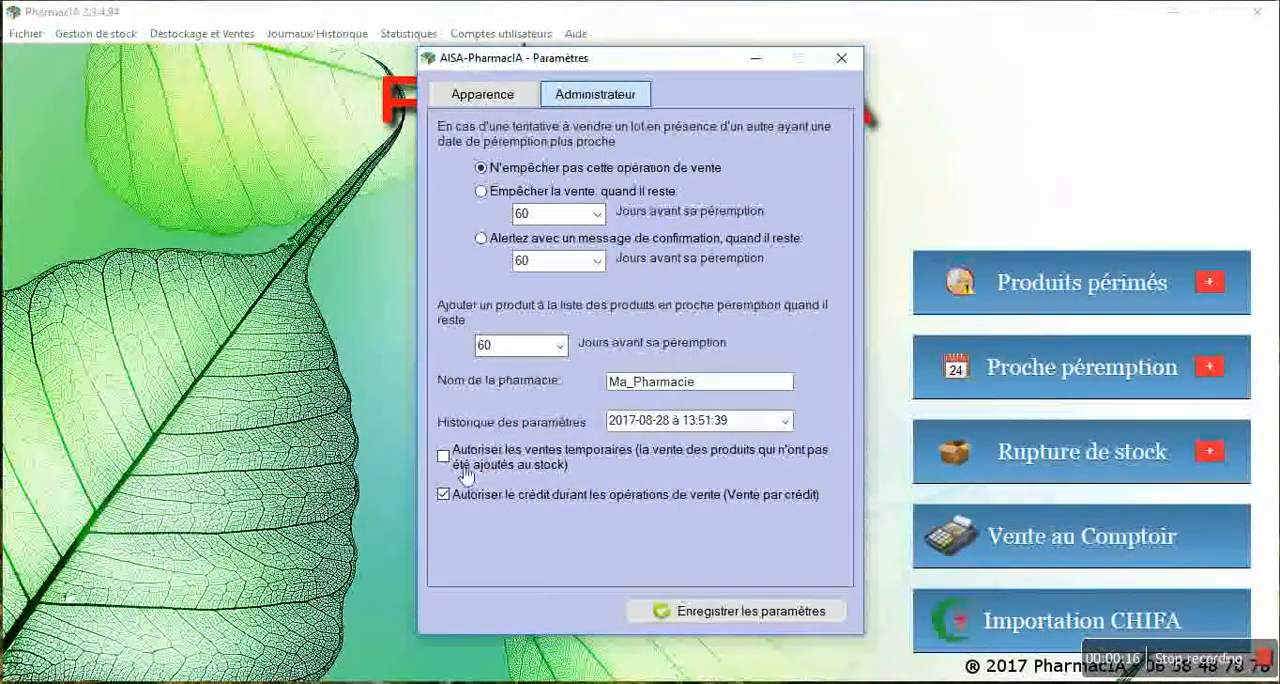
{"action": "left_click", "coordinate": [592, 461]}
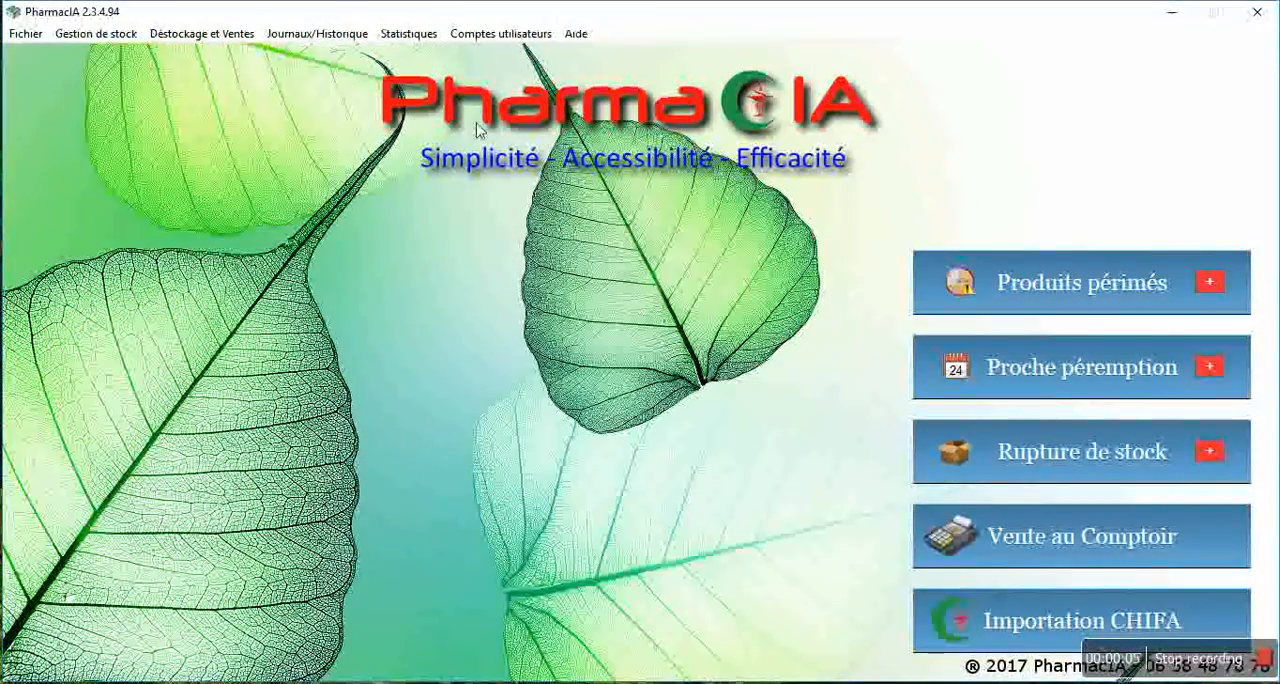
Grant the second listed user account the "Faire des Ventes Temporaires" right and save the account changes
{"action": "left_click", "coordinate": [484, 38]}
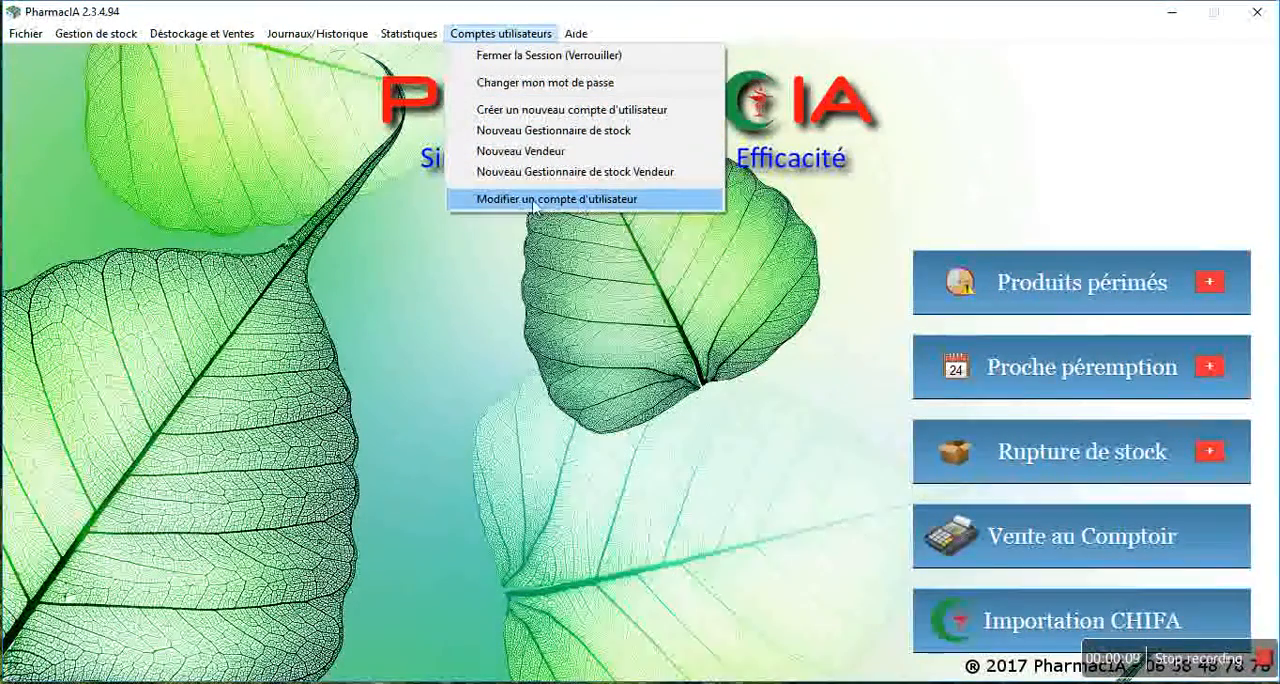
{"action": "left_click", "coordinate": [591, 203]}
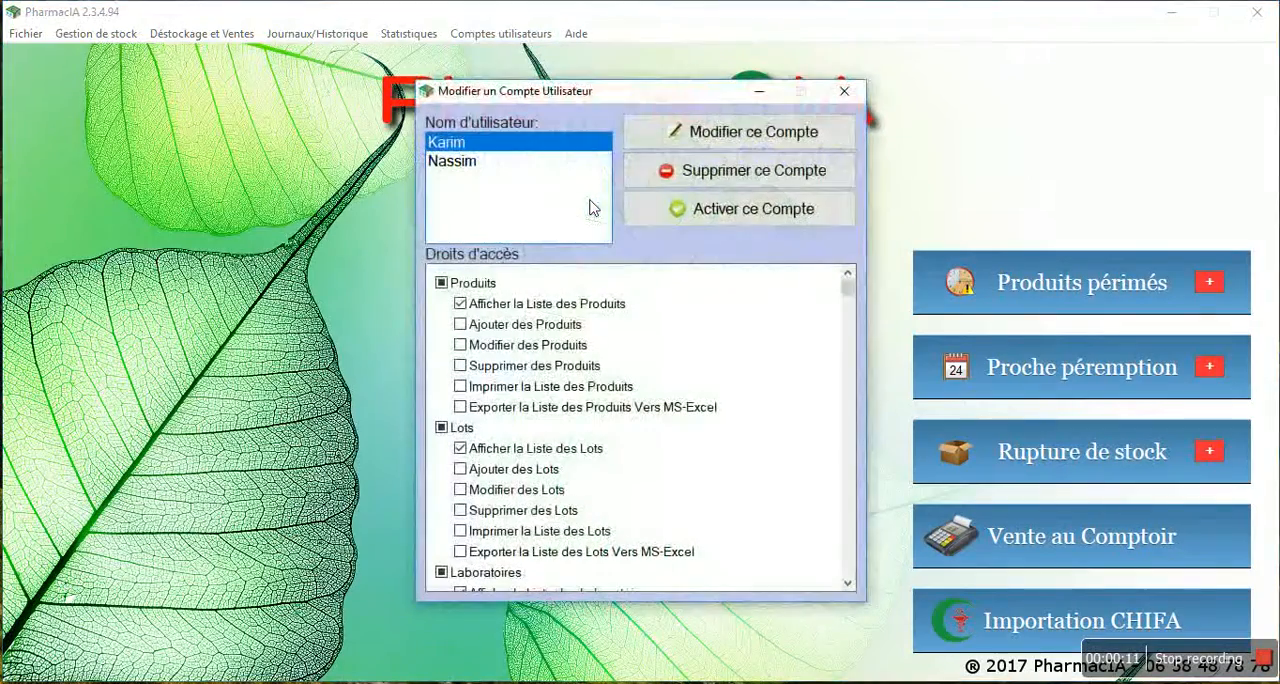
{"action": "left_click", "coordinate": [466, 164]}
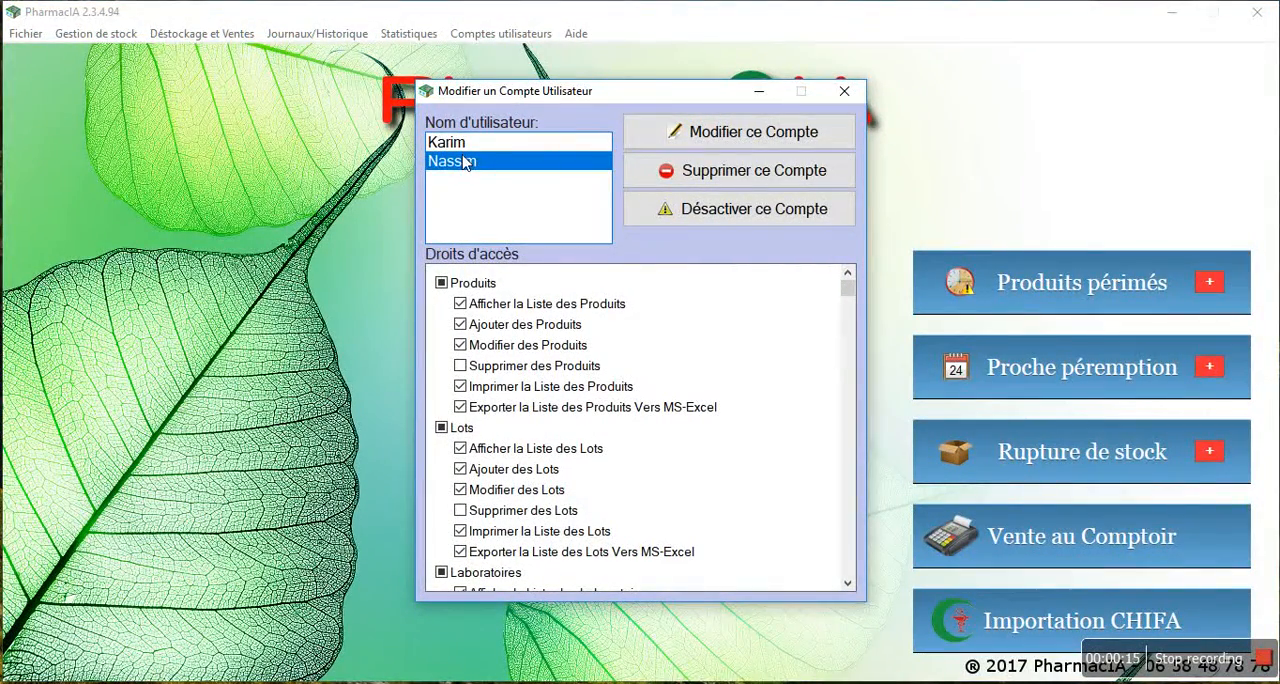
{"action": "left_click_drag", "start_coordinate": [847, 289], "coordinate": [868, 490]}
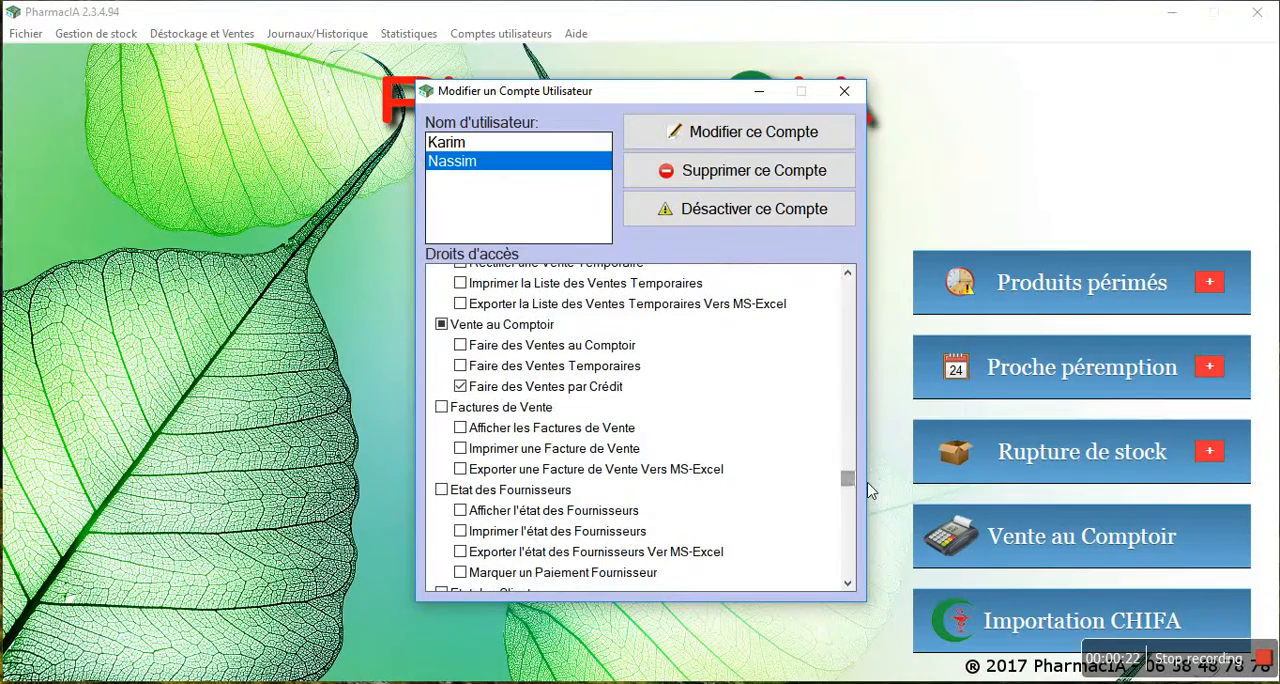
{"action": "left_click", "coordinate": [482, 371]}
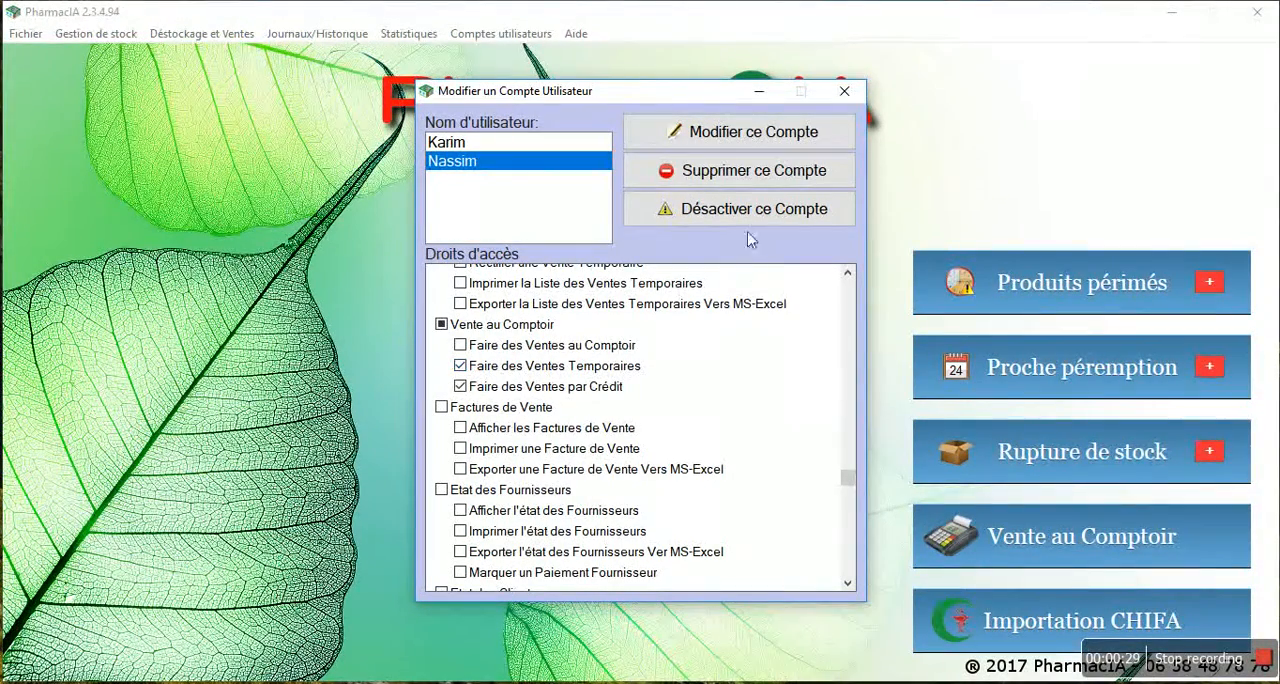
{"action": "left_click", "coordinate": [755, 136]}
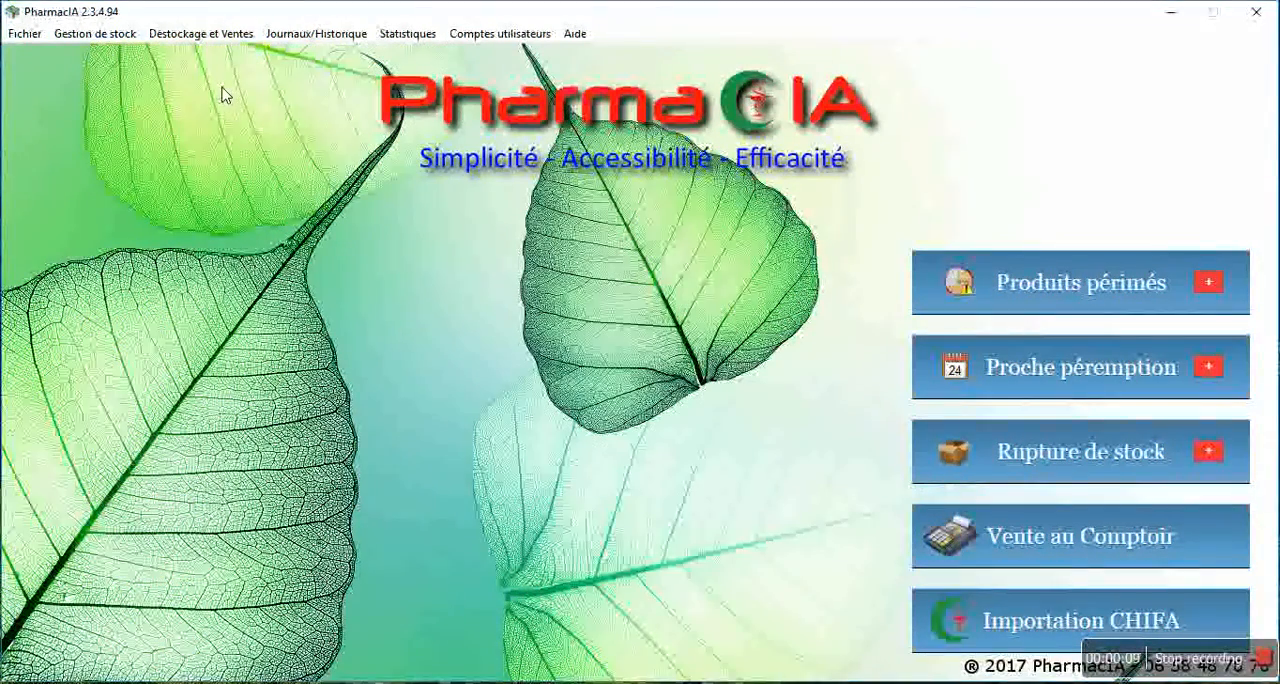
Start a counter sale and enter PRODUIT as the item to sell
{"action": "left_click", "coordinate": [211, 37]}
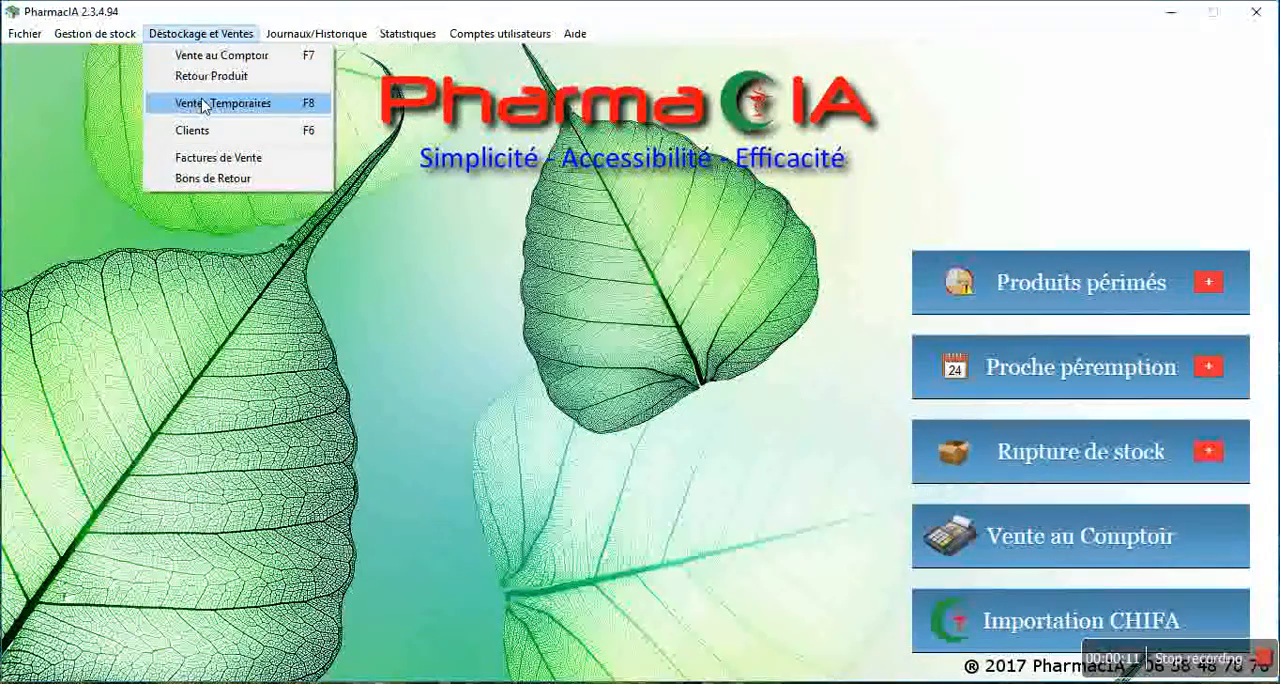
{"action": "left_click", "coordinate": [231, 56]}
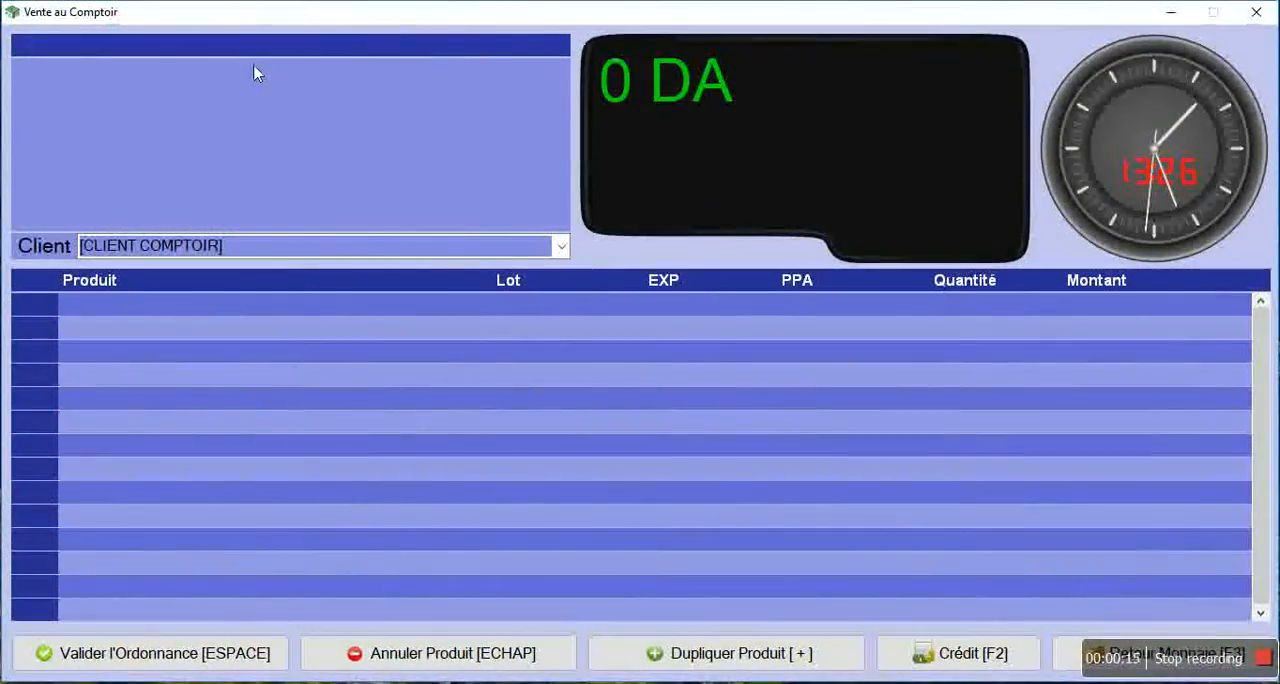
{"action": "type", "text": "PRODUIT"}
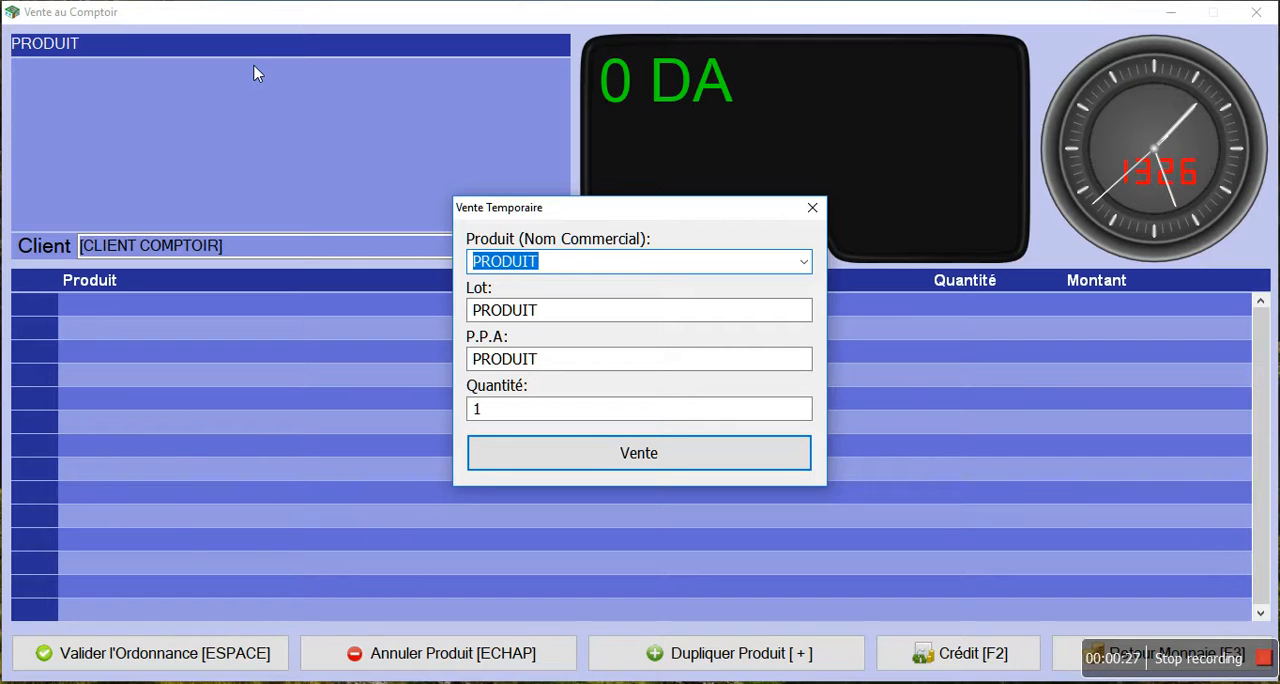
Record the temporary sale with lot LOT, P.P.A 60 and quantity 4, and select DUDREX lot 037 from the products matching D
{"action": "key", "text": "Tab"}
{"action": "type", "text": "LOT"}
{"action": "key", "text": "Tab"}
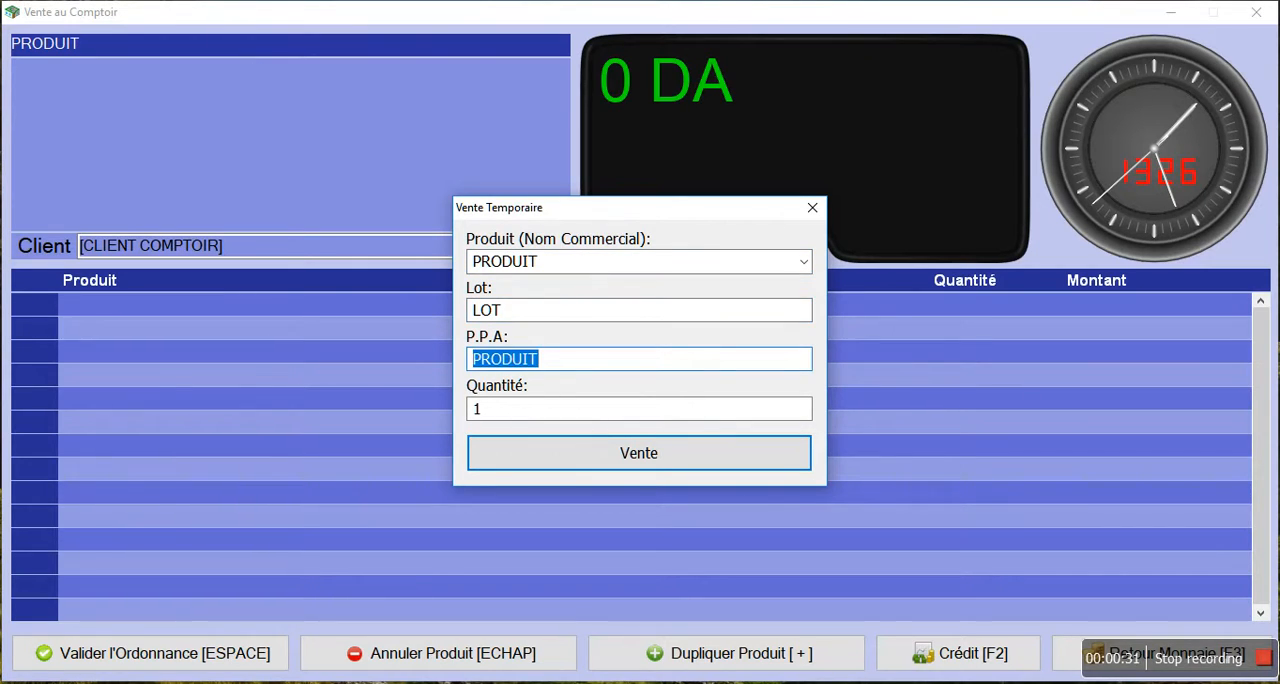
{"action": "type", "text": "60"}
{"action": "key", "text": "Tab"}
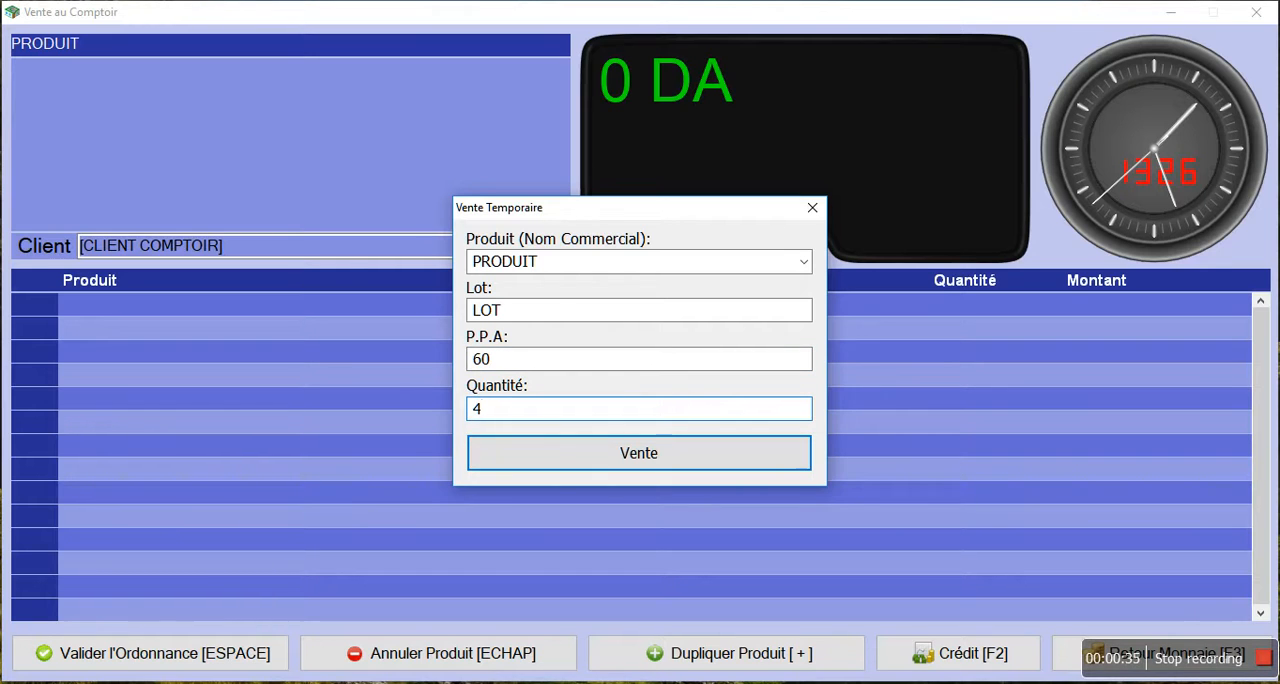
{"action": "type", "text": "4"}
{"action": "key", "text": "Return"}
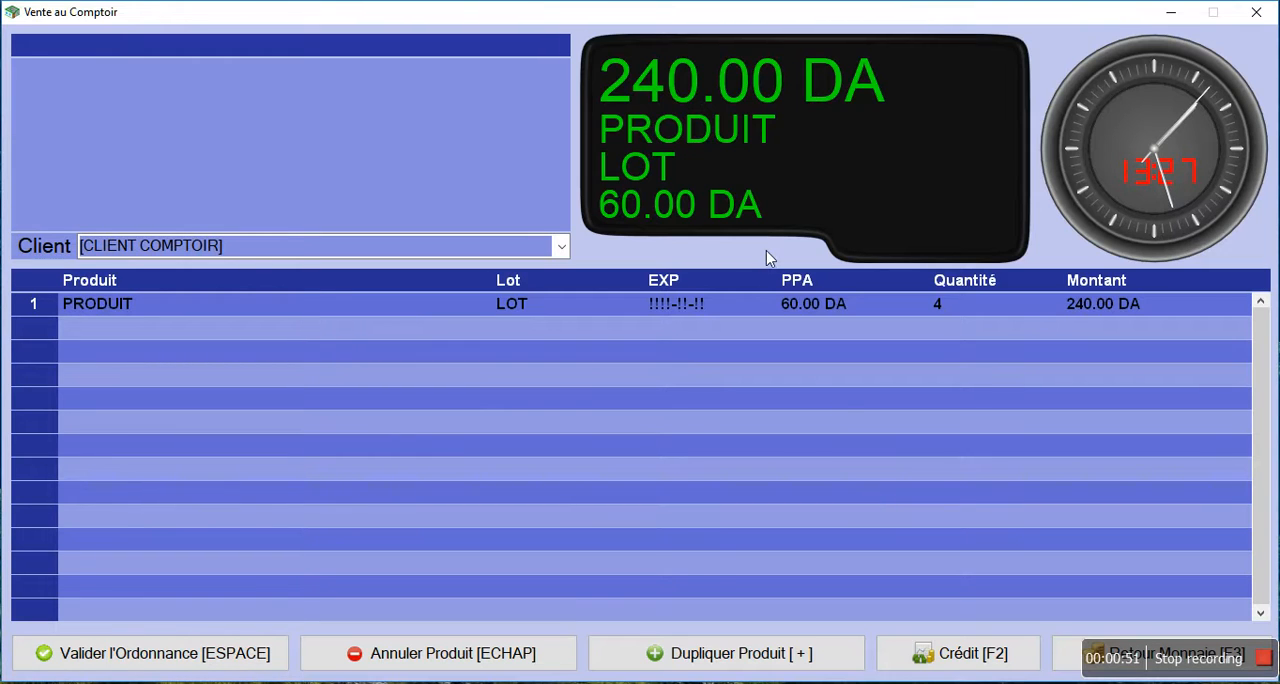
{"action": "type", "text": "D"}
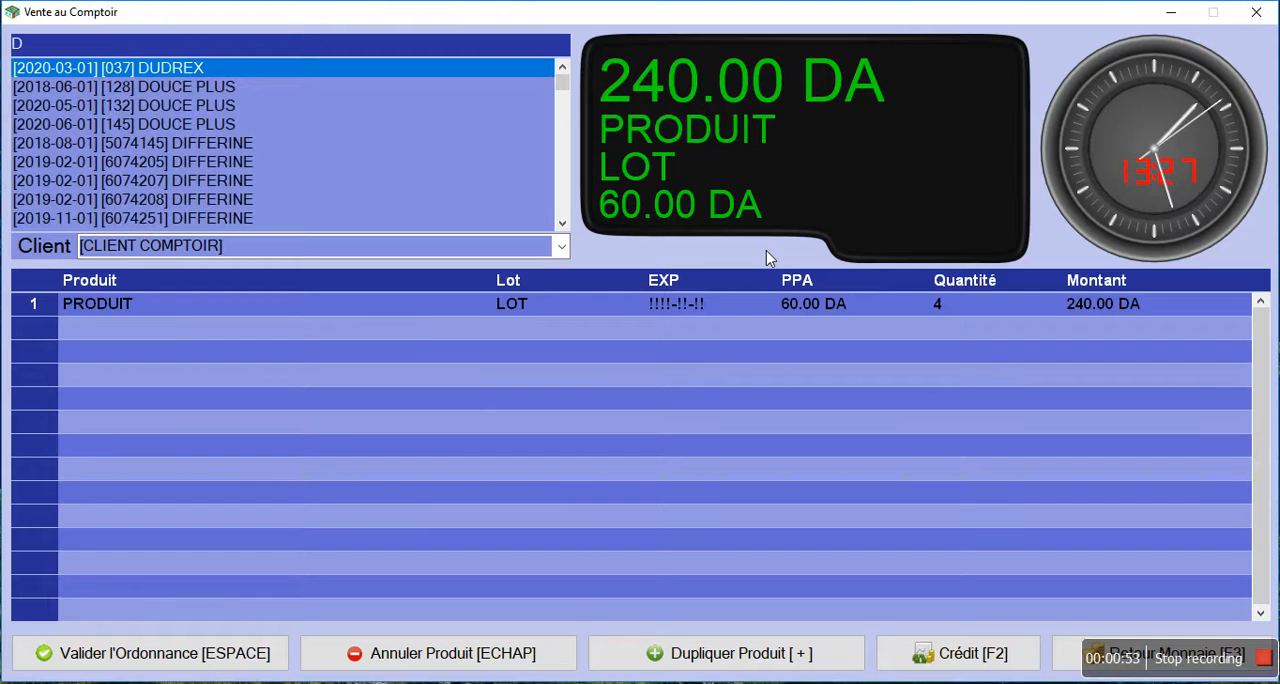
{"action": "key", "text": "Return"}
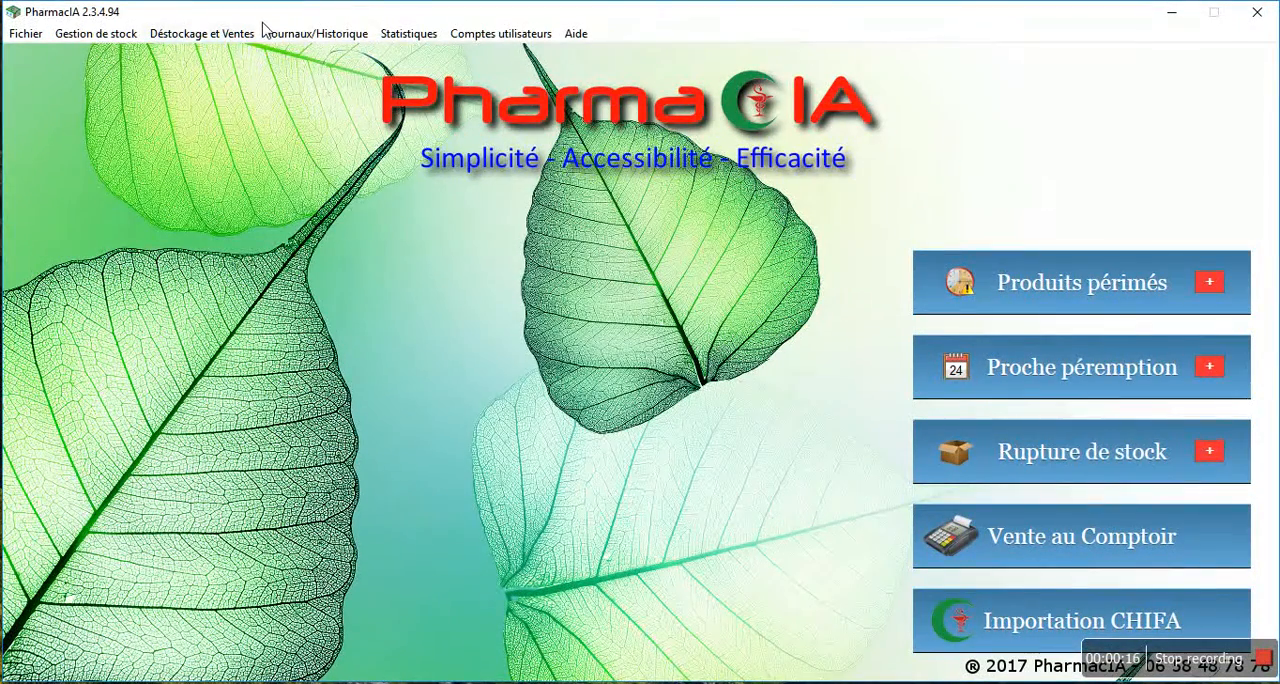
Run the automatic rectification on the list of temporary sales
{"action": "left_click", "coordinate": [247, 37]}
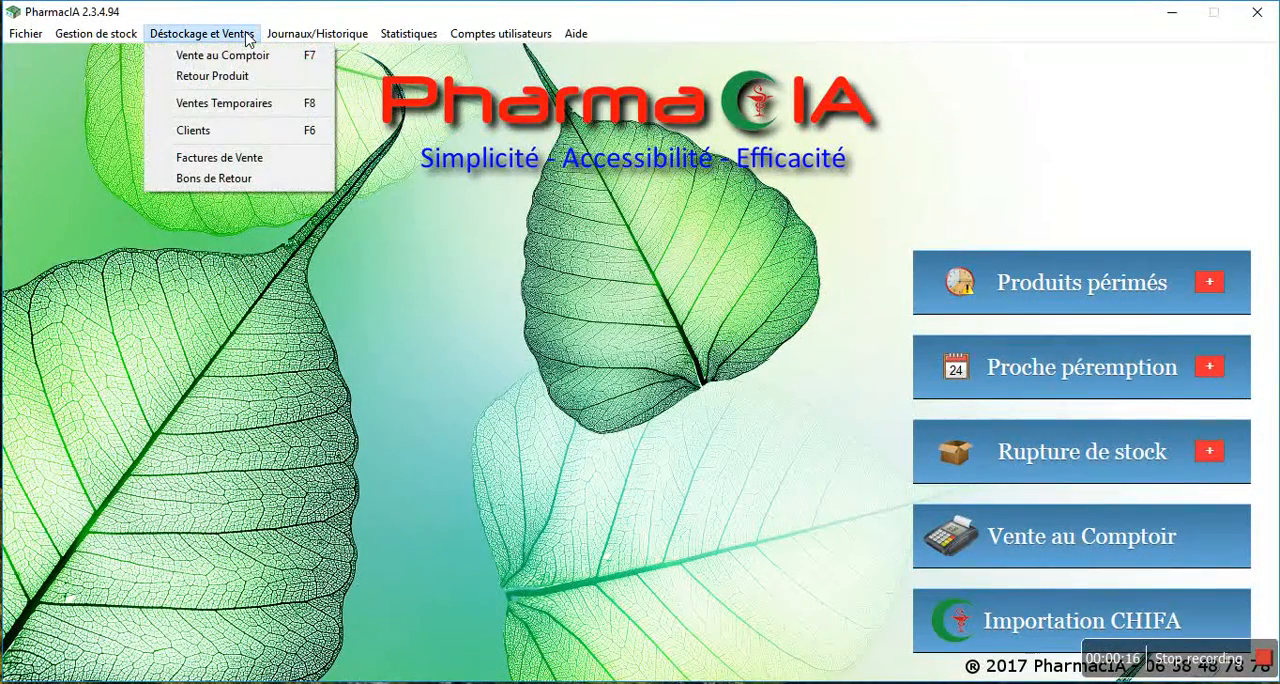
{"action": "left_click", "coordinate": [243, 111]}
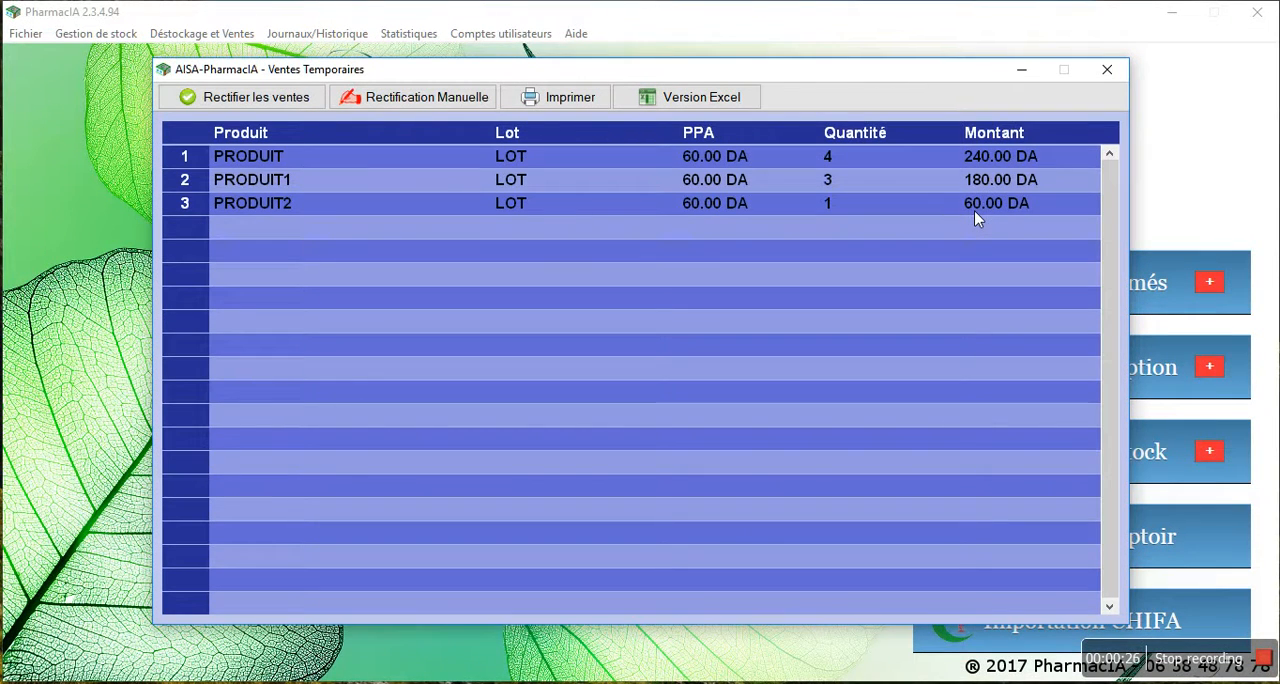
{"action": "left_click", "coordinate": [278, 106]}
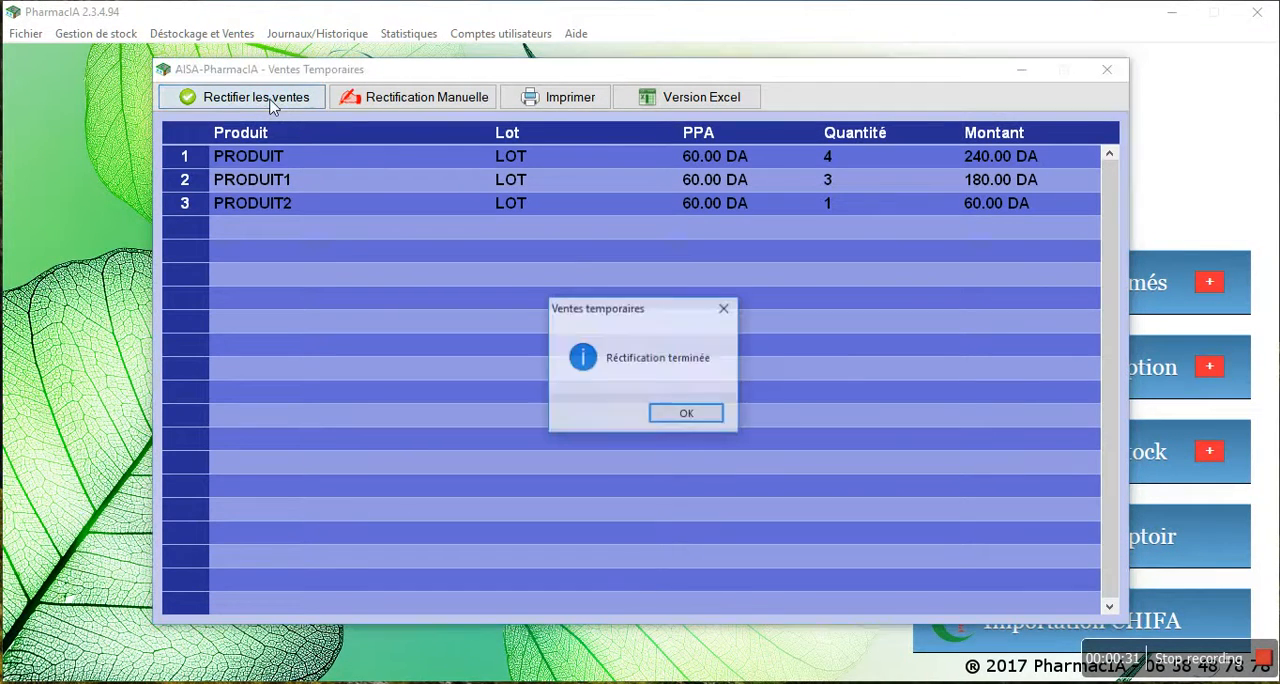
{"action": "left_click", "coordinate": [705, 420]}
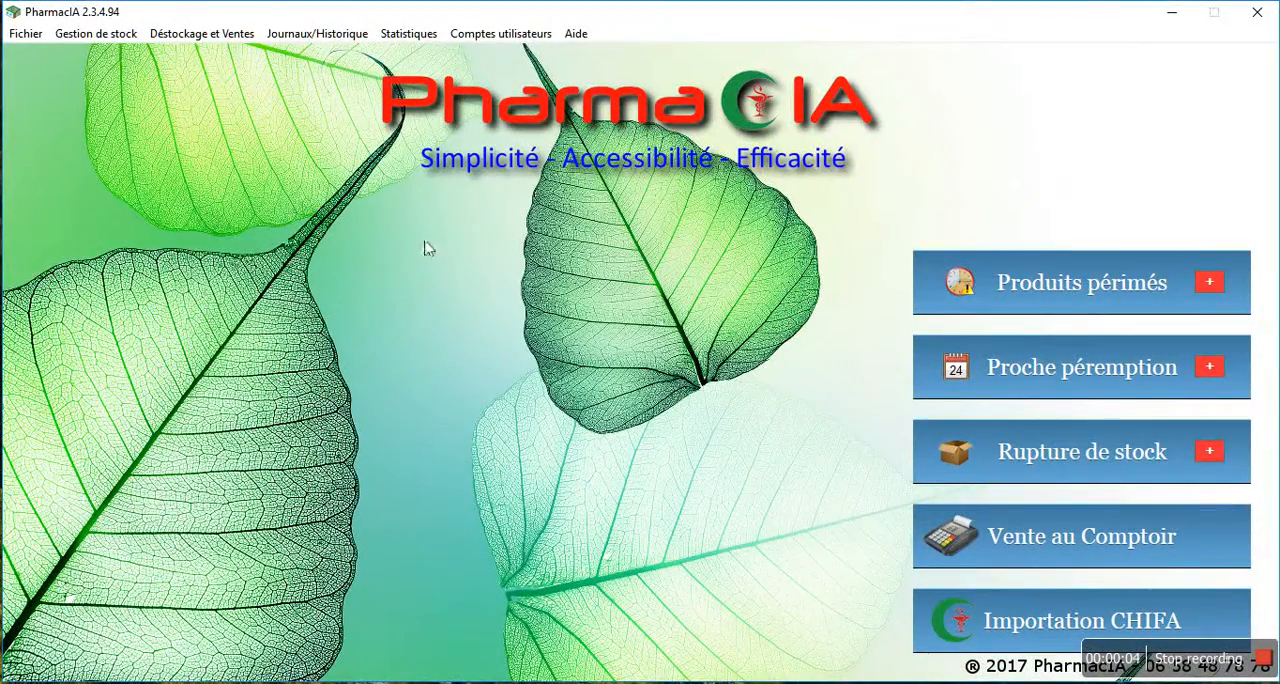
Open manual rectification for the temporary sales of PRODUIT1 and PRODUIT2
{"action": "left_click", "coordinate": [220, 38]}
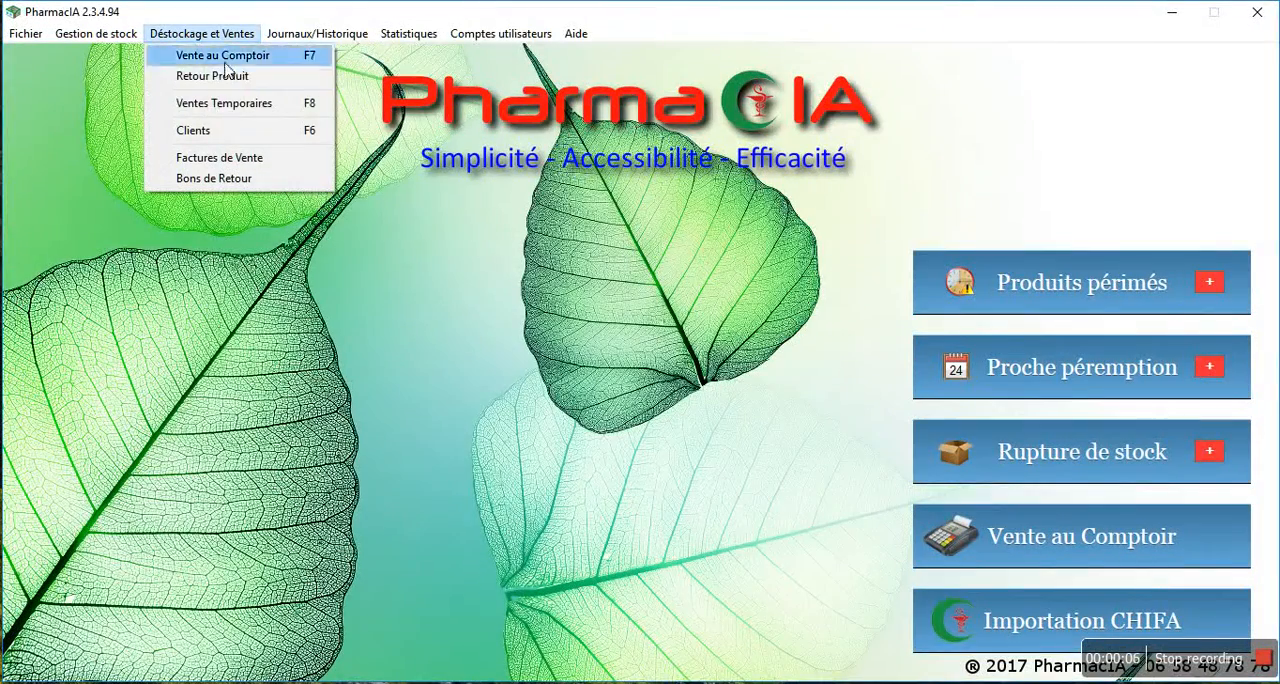
{"action": "left_click", "coordinate": [229, 107]}
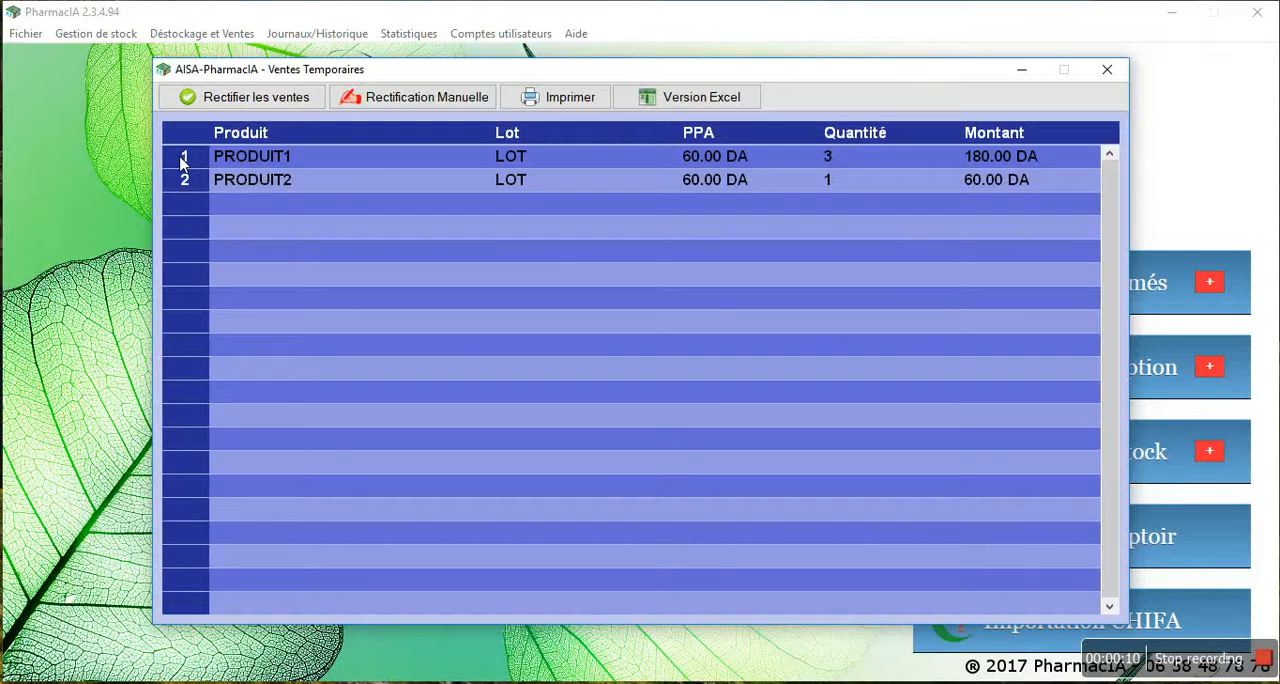
{"action": "left_click", "coordinate": [181, 157]}
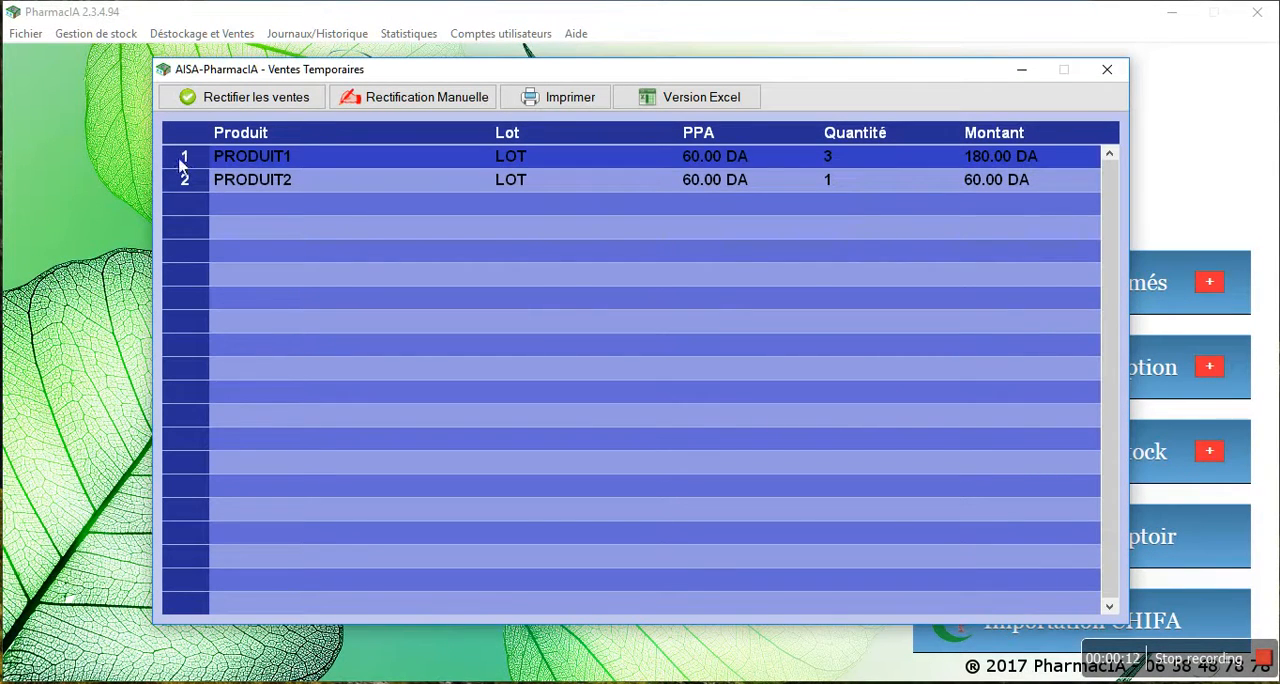
{"action": "left_click", "coordinate": [188, 184], "text": "ctrl"}
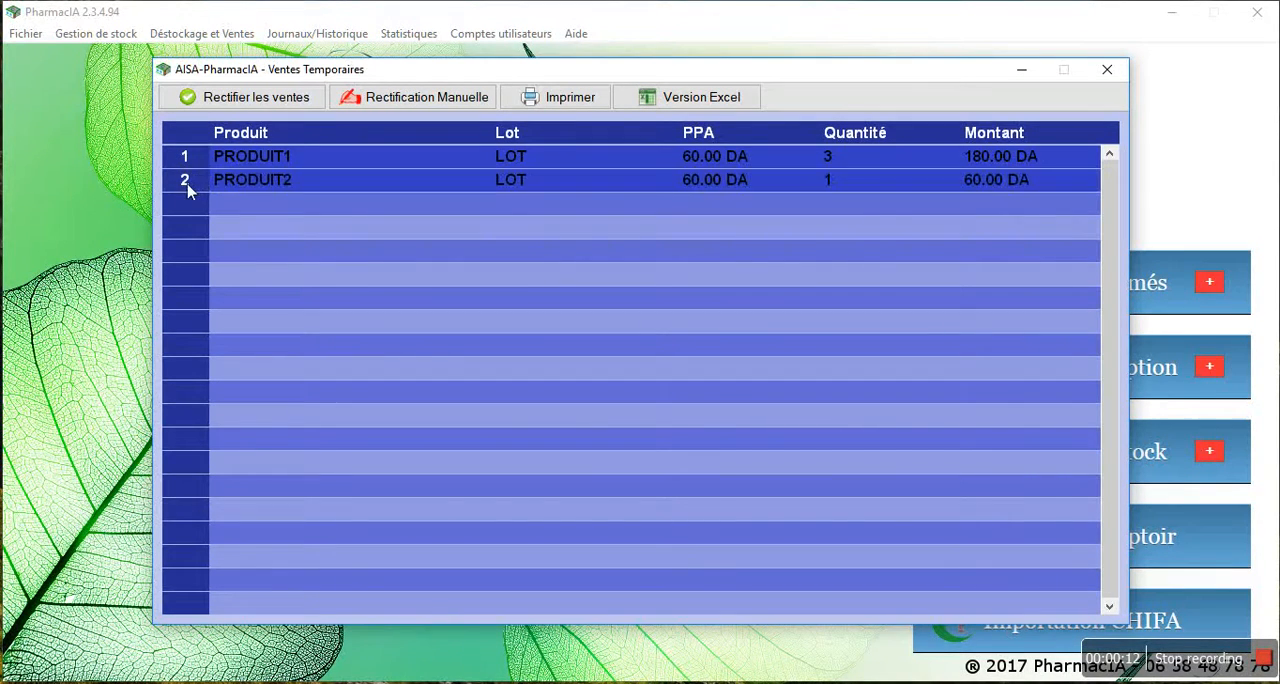
{"action": "left_click", "coordinate": [405, 100]}
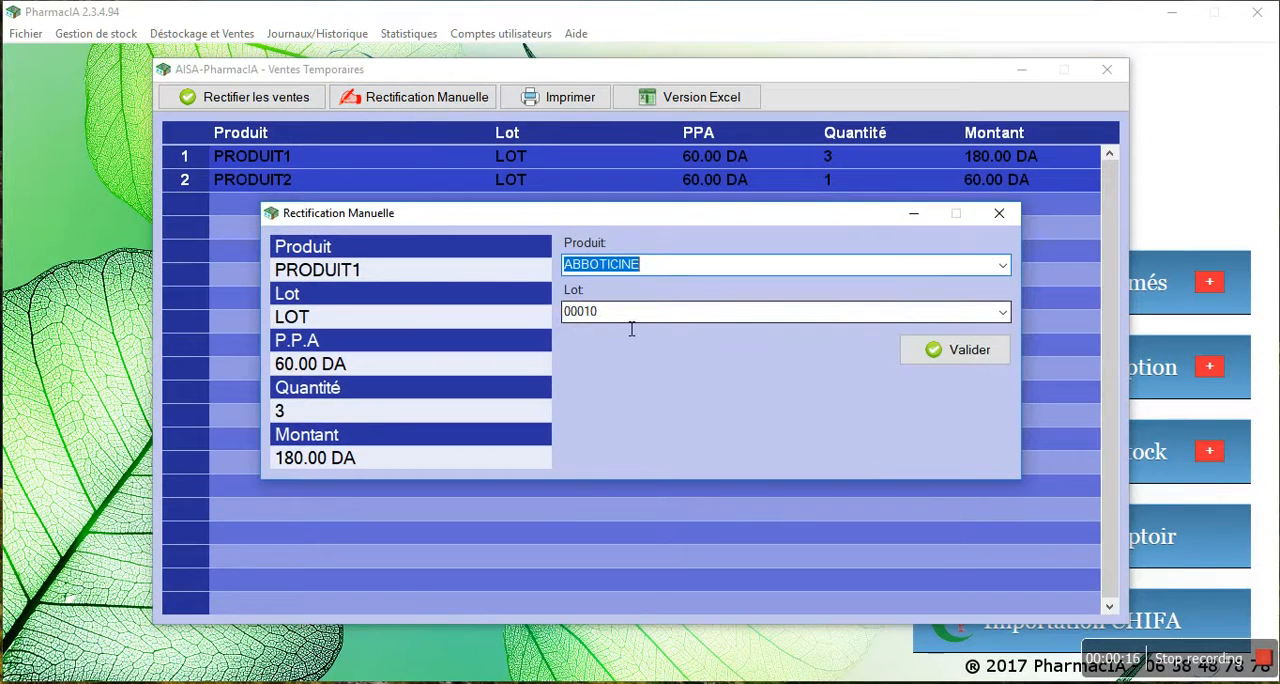
Rectify the PRODUIT1 sale by matching it to the stock product PRODUIT, lot LOT, and proceed to the following product
{"action": "type", "text": "PRO"}
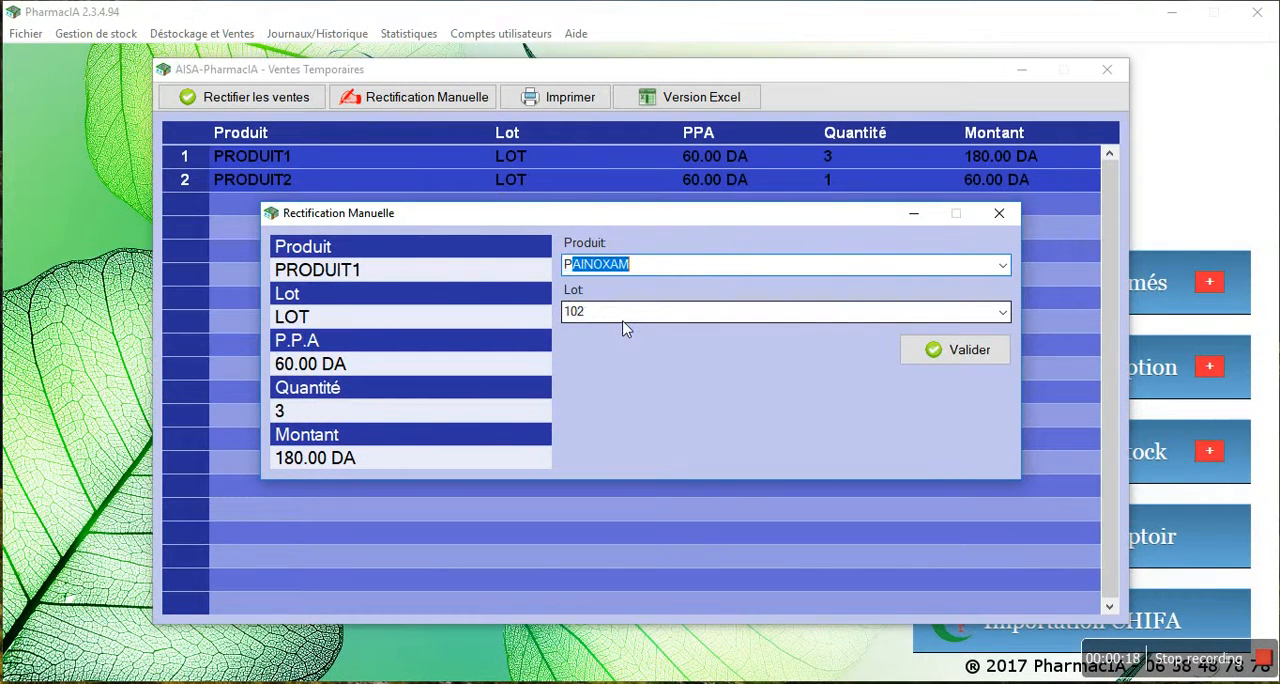
{"action": "type", "text": "D"}
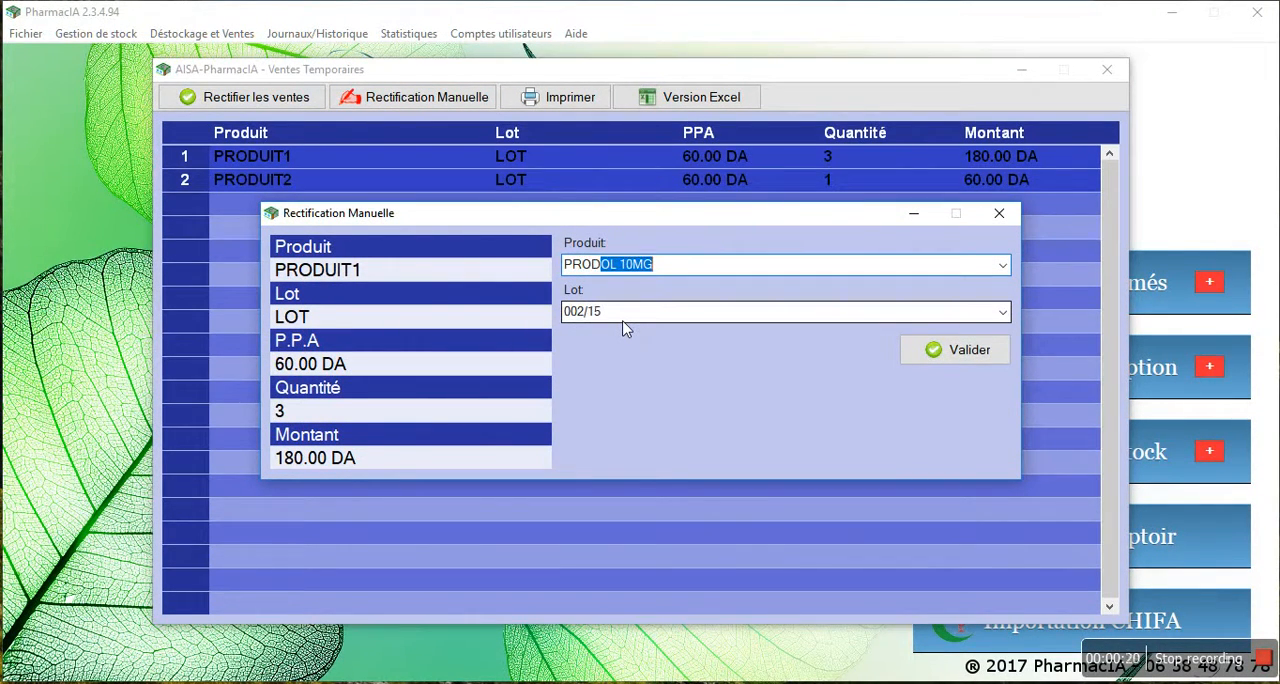
{"action": "type", "text": "UI"}
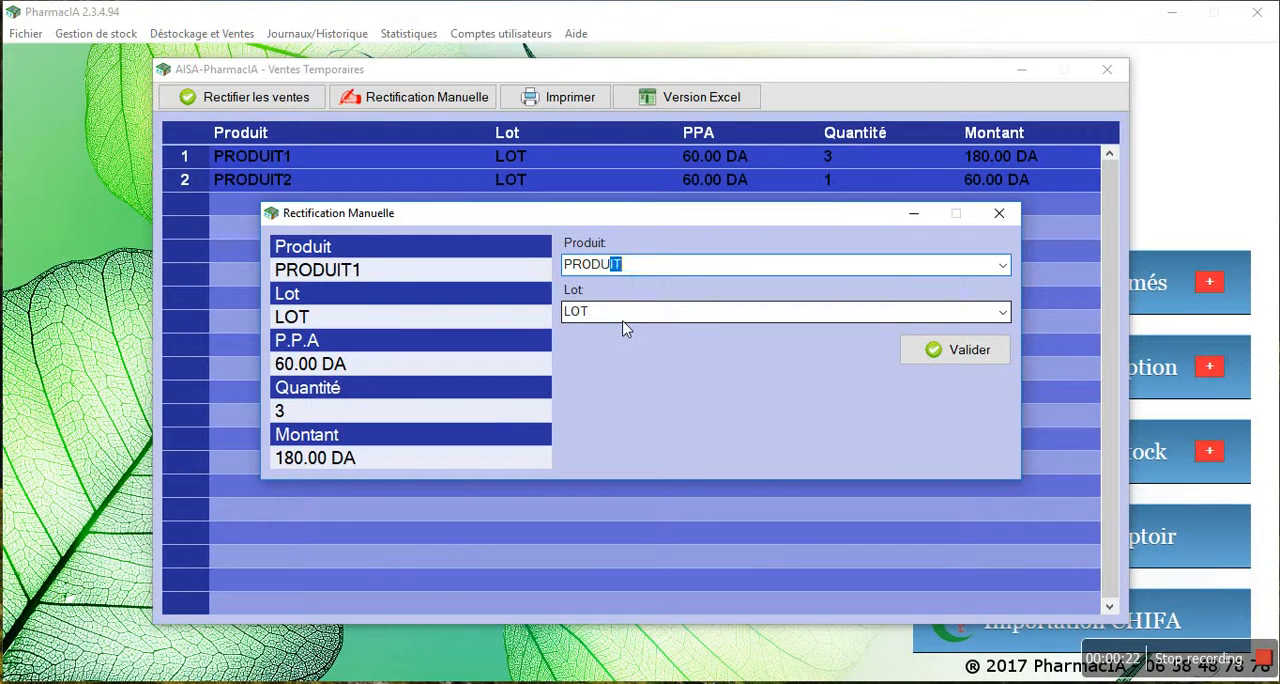
{"action": "type", "text": "T"}
{"action": "key", "text": "BackSpace"}
{"action": "key", "text": "BackSpace"}
{"action": "key", "text": "BackSpace"}
{"action": "key", "text": "BackSpace"}
{"action": "type", "text": "DUI"}
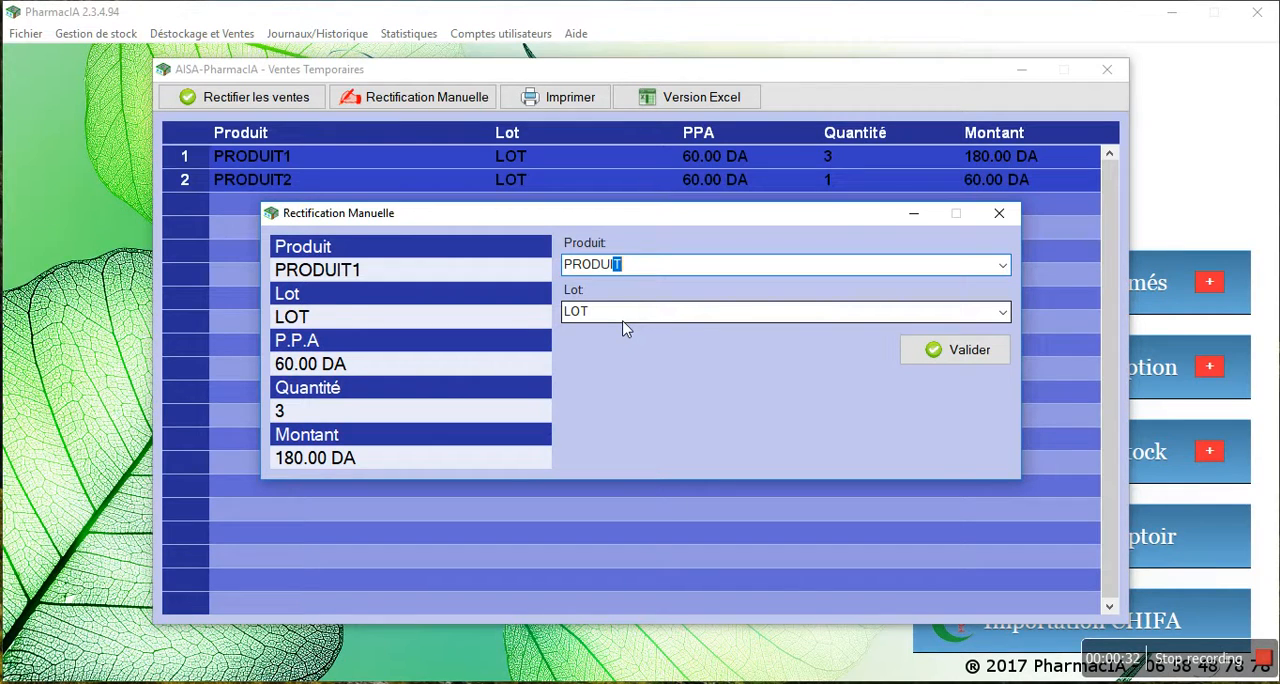
{"action": "left_click", "coordinate": [933, 352]}
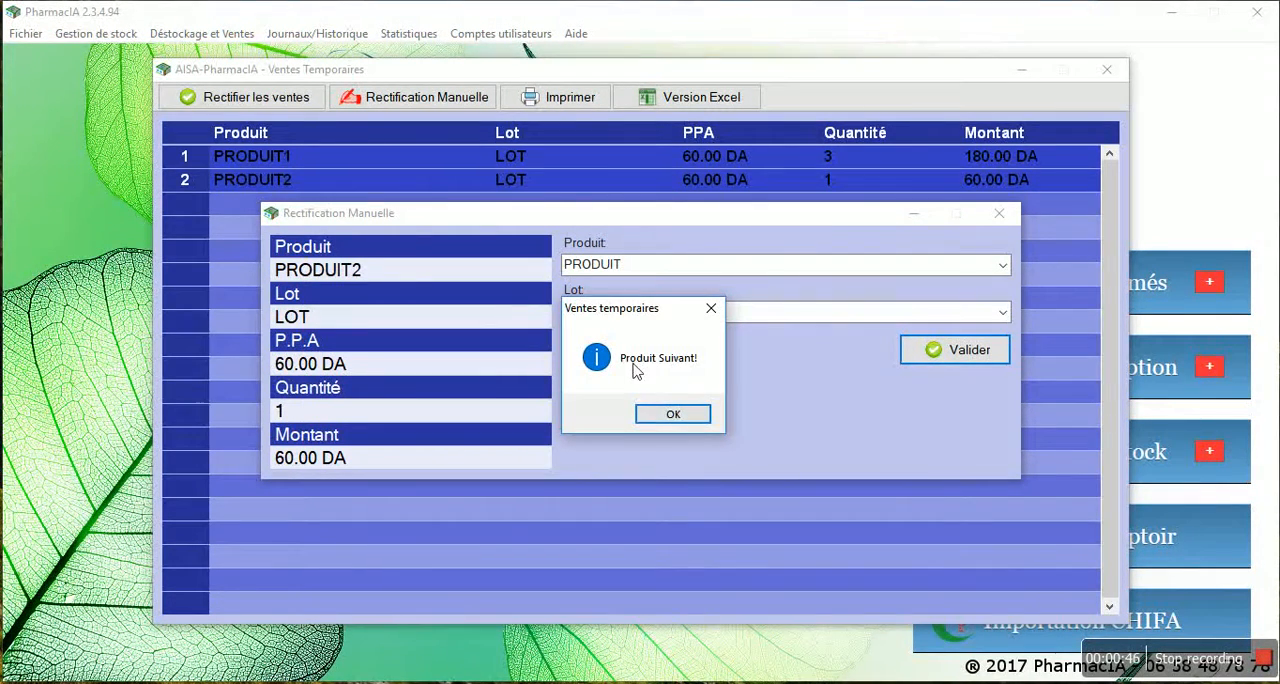
{"action": "left_click", "coordinate": [674, 415]}
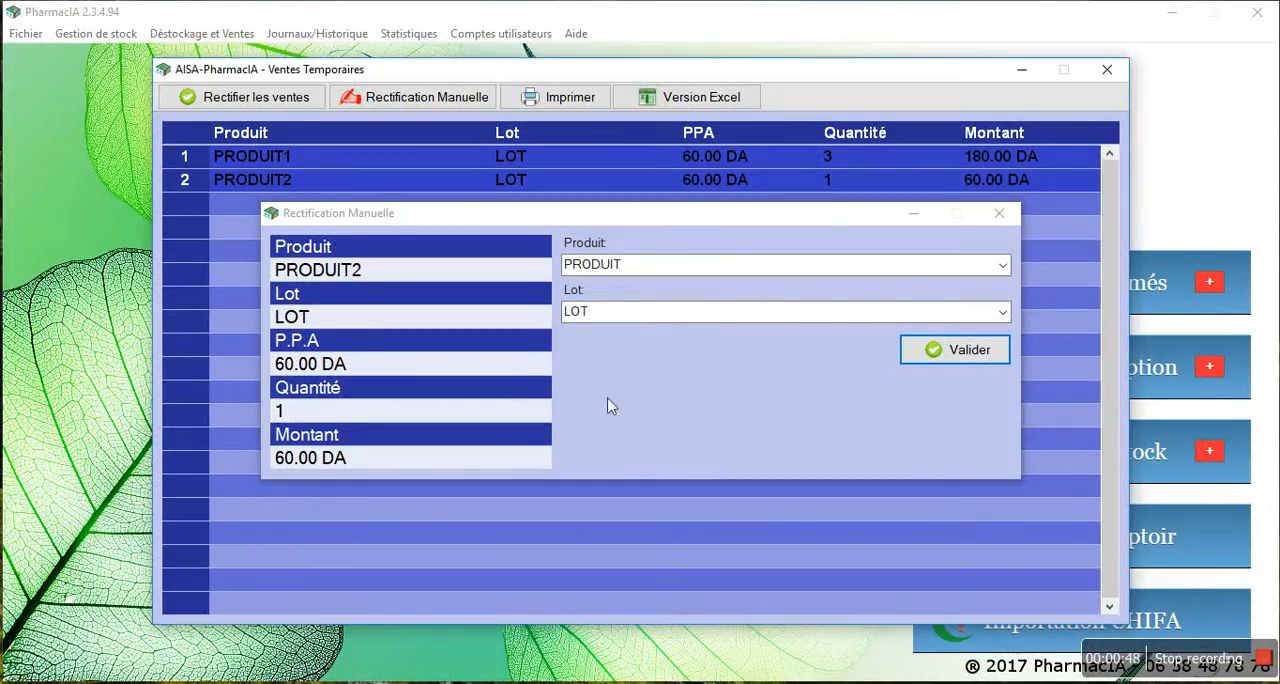